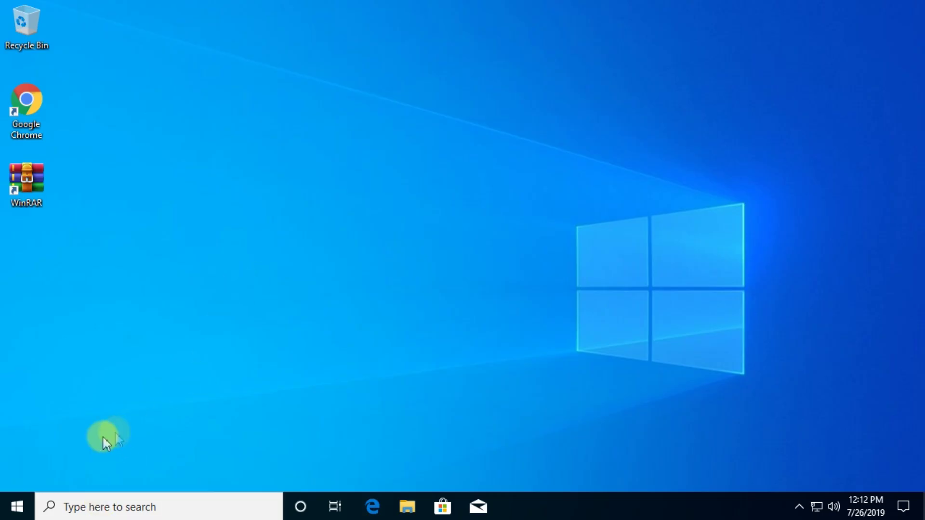
- Go through Settings > Update & Security > Windows Security to Virus & threat protection
click(14, 511)
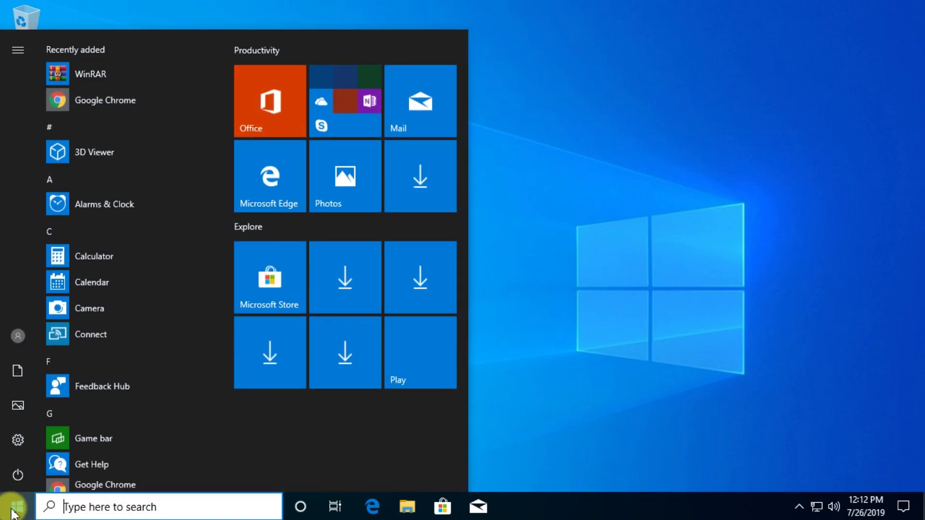
click(20, 441)
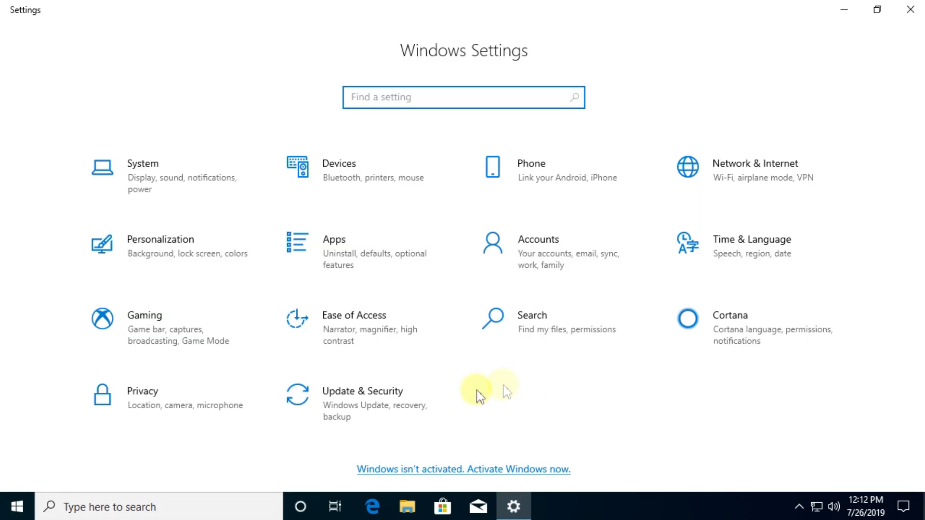
click(354, 409)
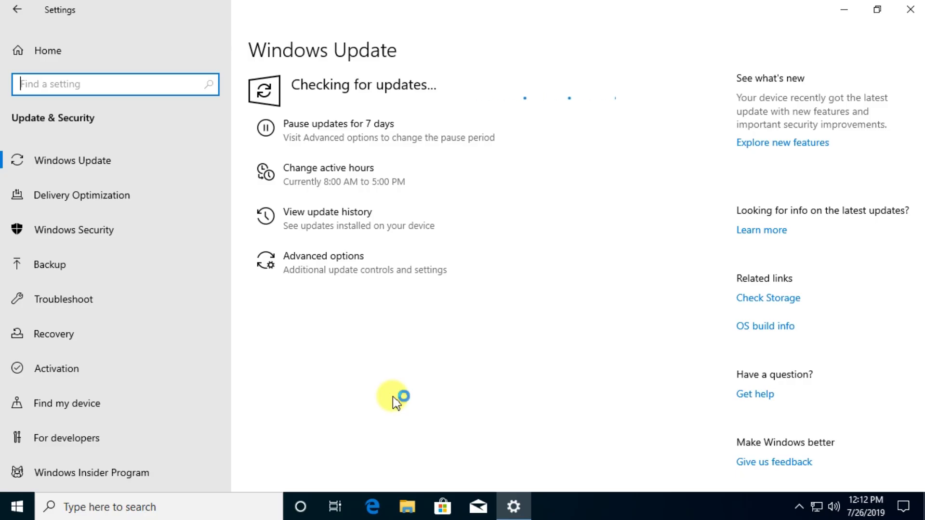
click(92, 238)
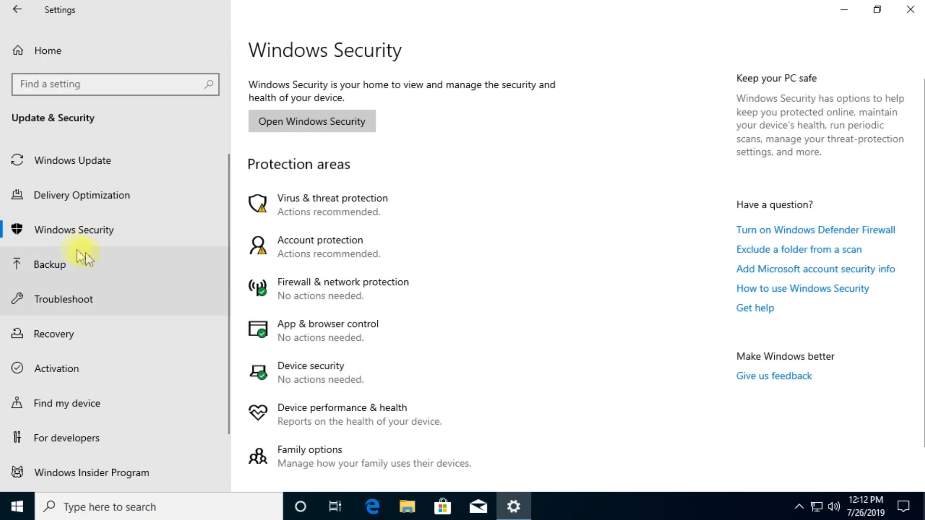
click(329, 211)
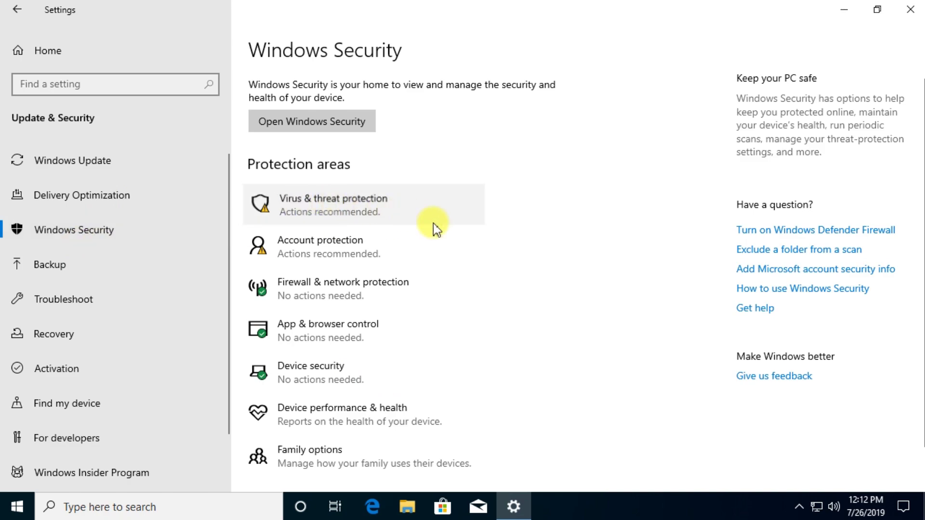
- Turn off Real-time protection and Cloud-delivered protection, approving the permission prompt
scroll(360, 289, down, 5)
scroll(361, 288, up, 2)
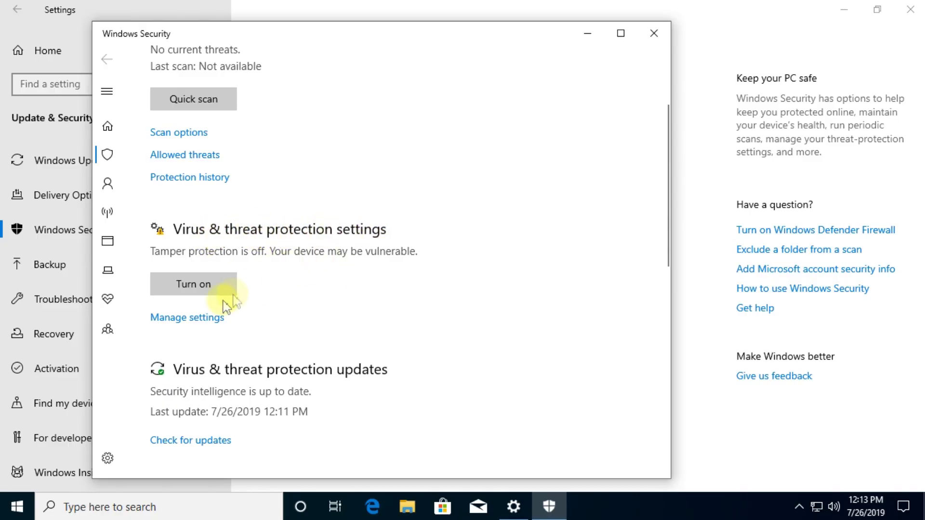
click(192, 318)
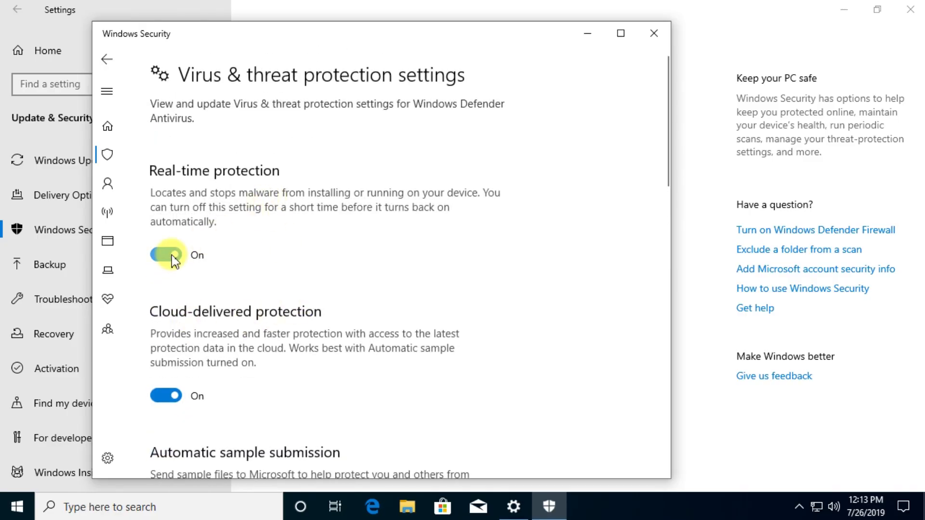
click(173, 256)
click(402, 348)
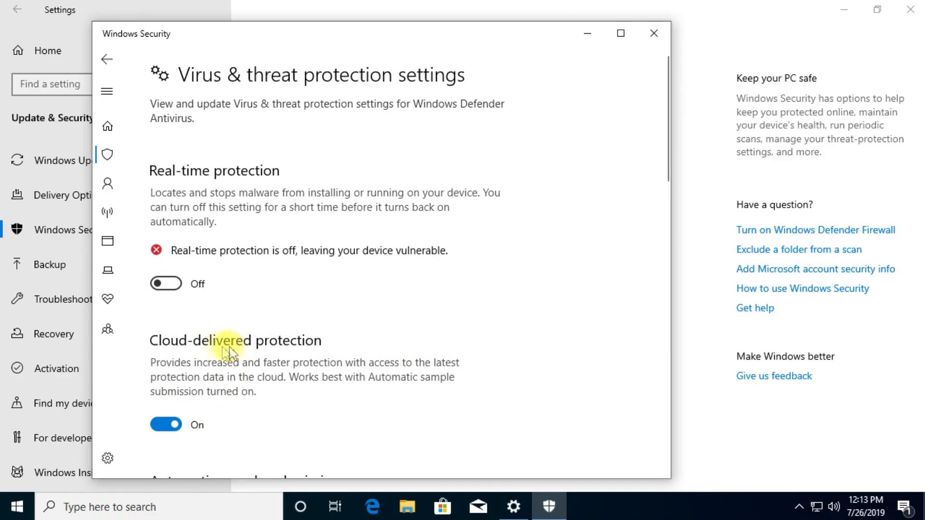
click(167, 425)
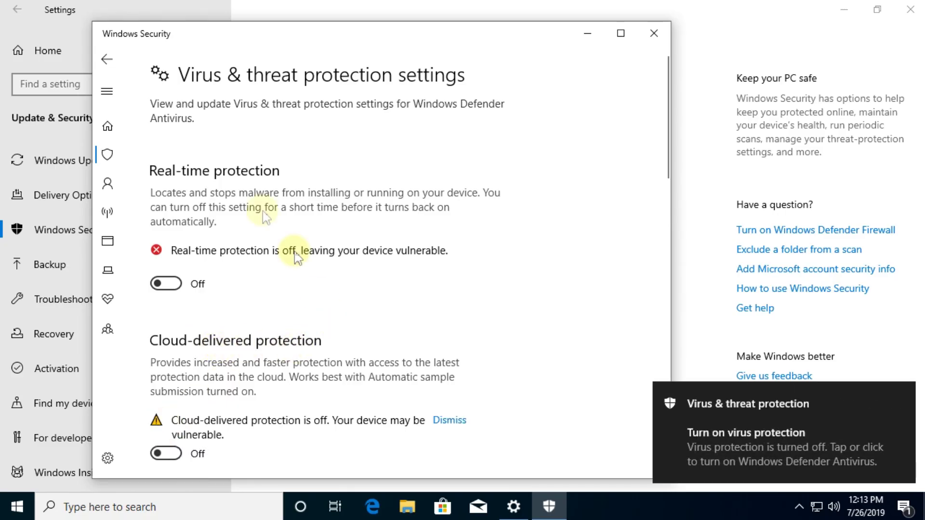
scroll(221, 174, down, 2)
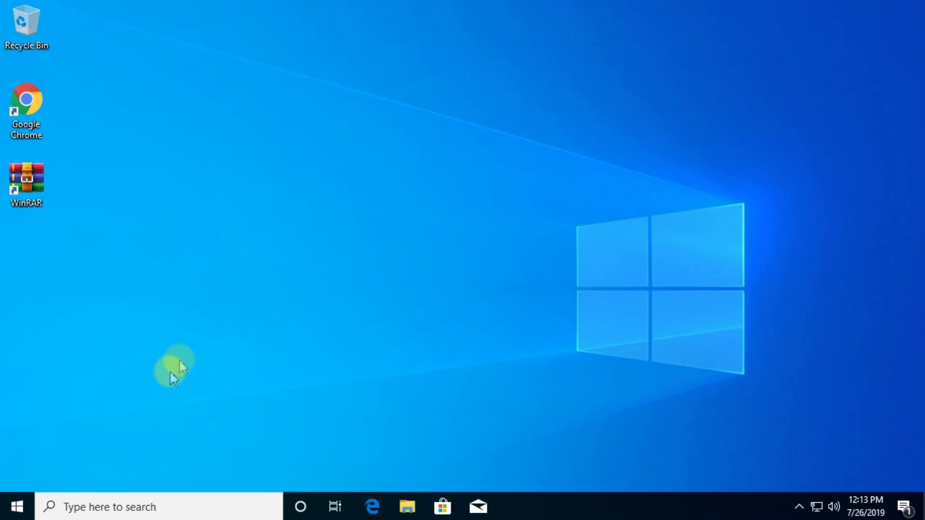
- Search 'control' and go to System and Security > Windows Defender Firewall > Advanced settings
click(108, 508)
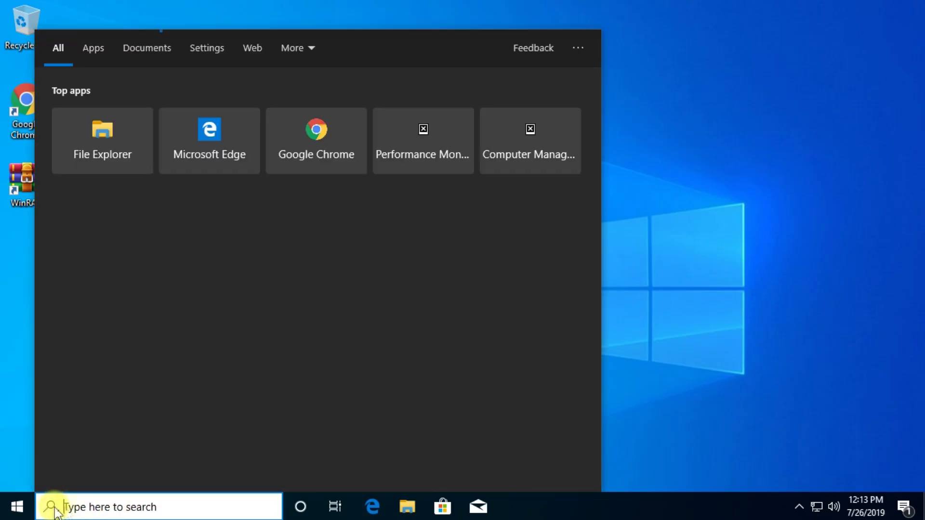
text(control)
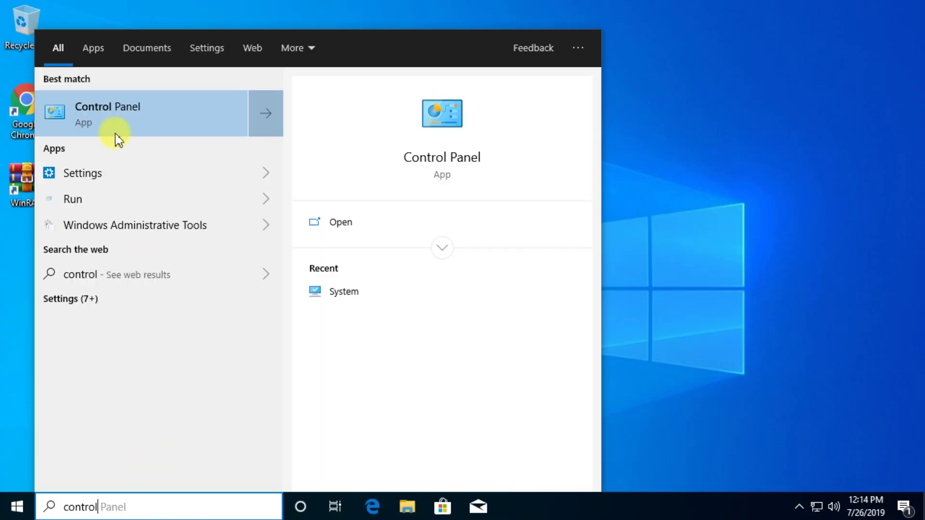
click(140, 119)
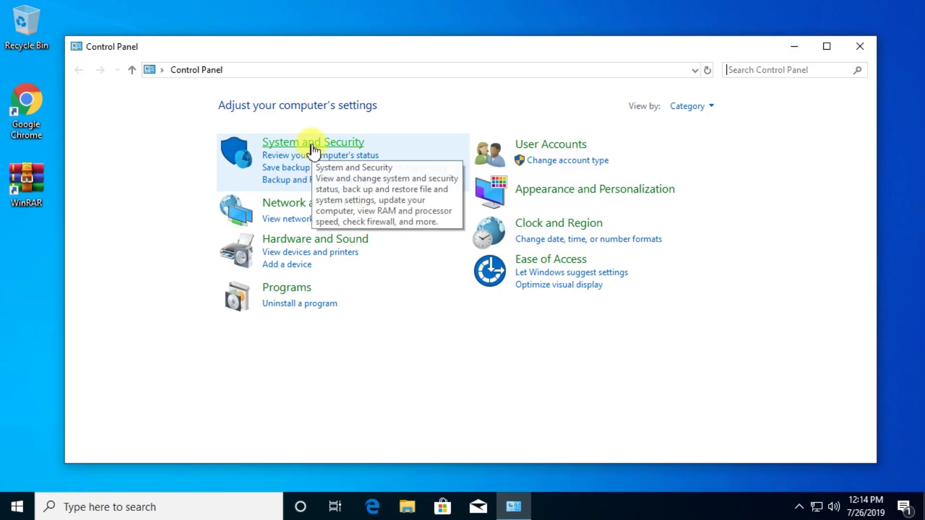
click(311, 144)
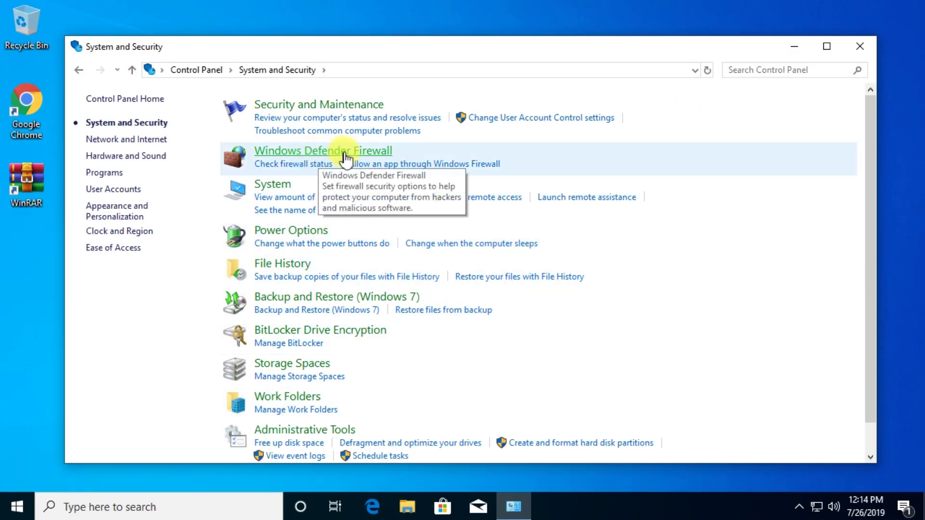
click(345, 153)
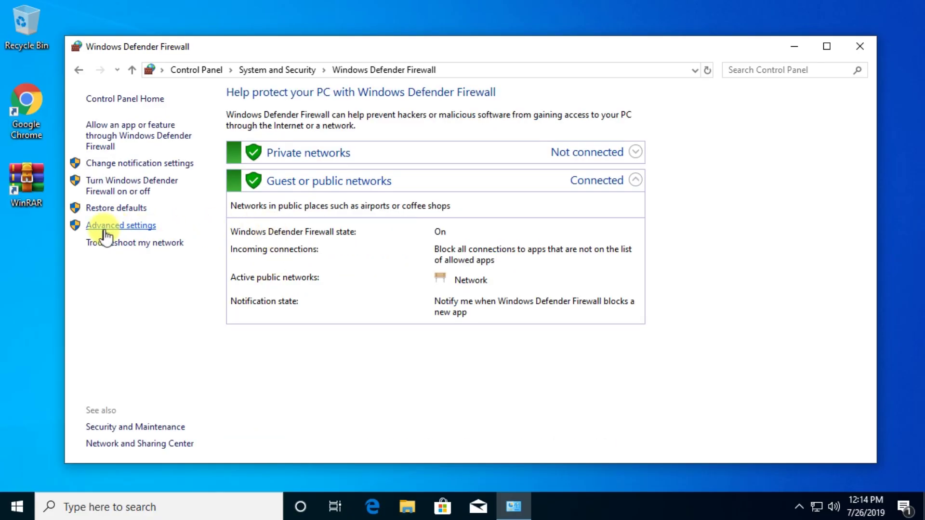
click(118, 226)
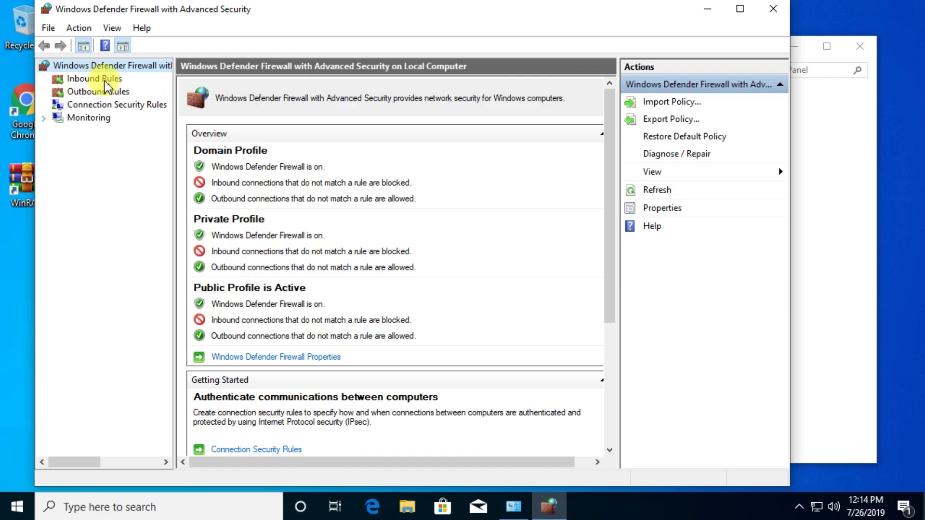
- Start a new inbound Port rule for TCP local ports 5222, 443, 80
click(101, 79)
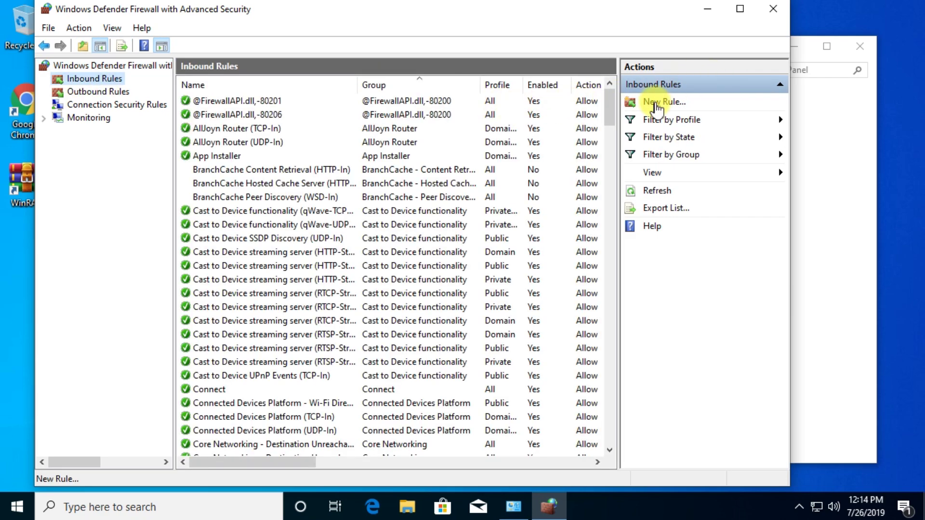
click(657, 107)
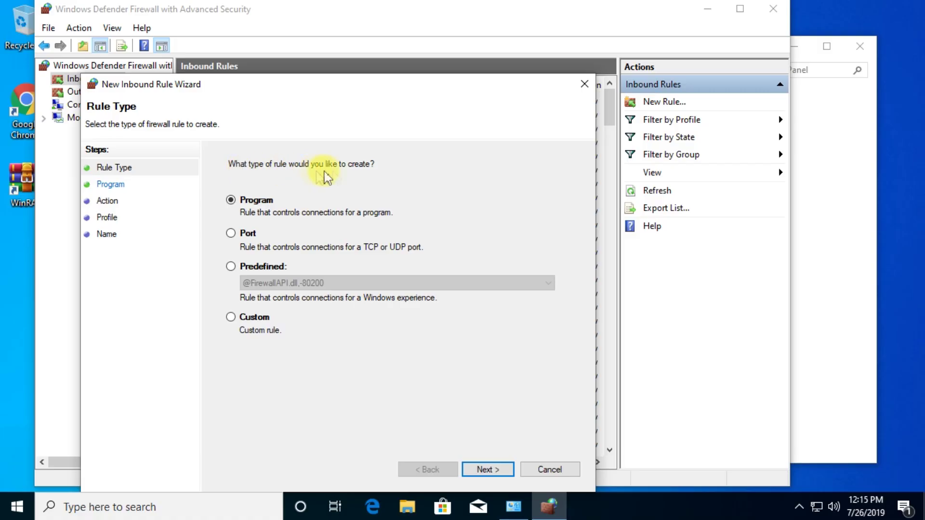
click(245, 235)
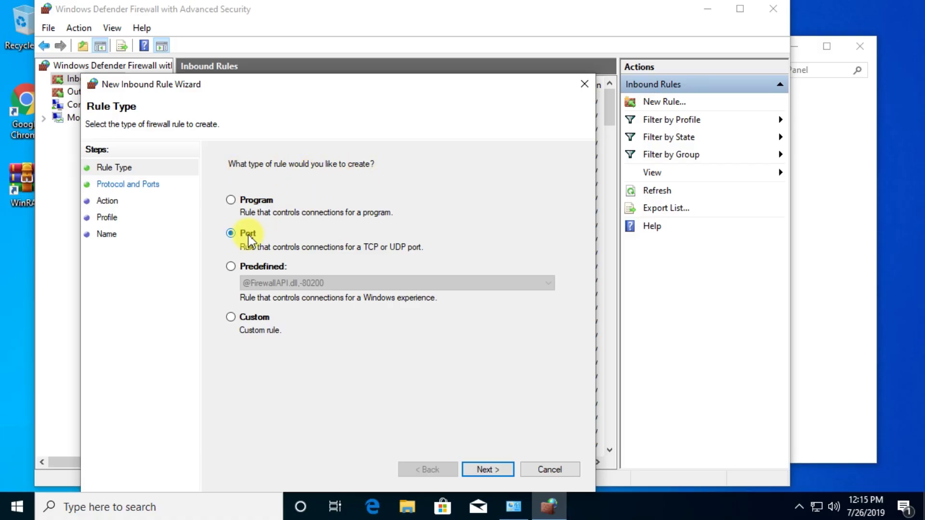
click(485, 470)
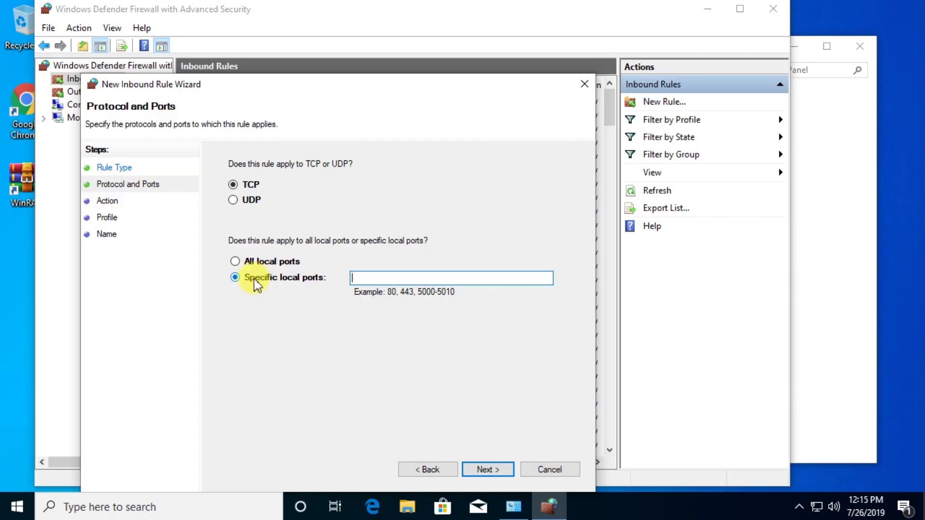
click(352, 278)
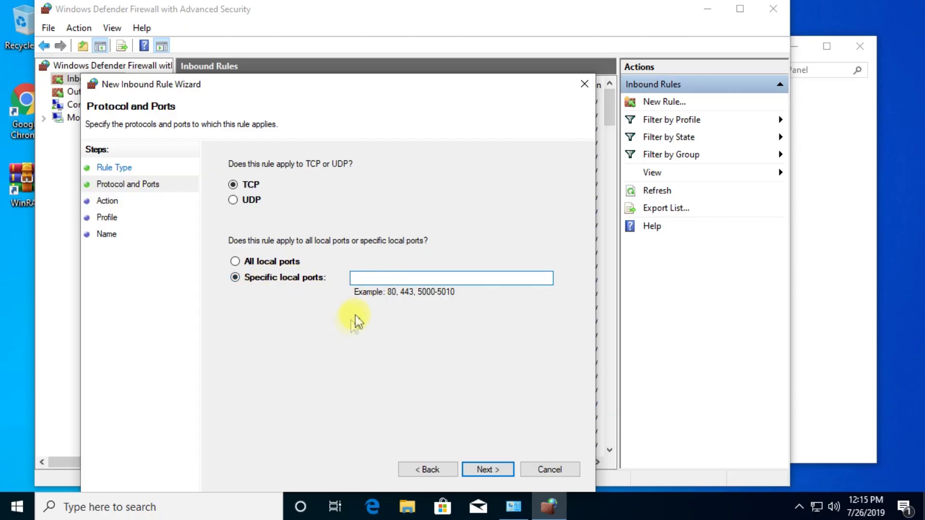
text(5222,)
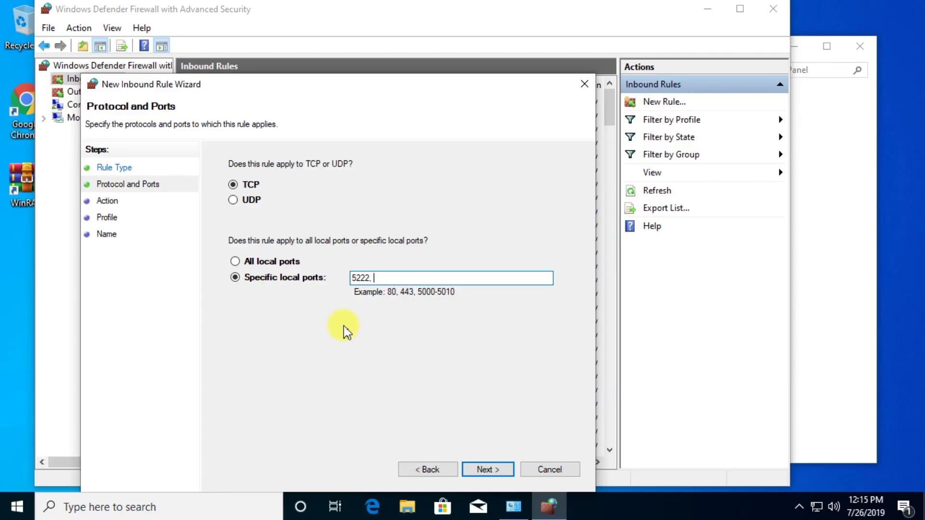
text( 443, 80)
- Allow the connection on all profiles, name the rule UE4, and finish
click(484, 470)
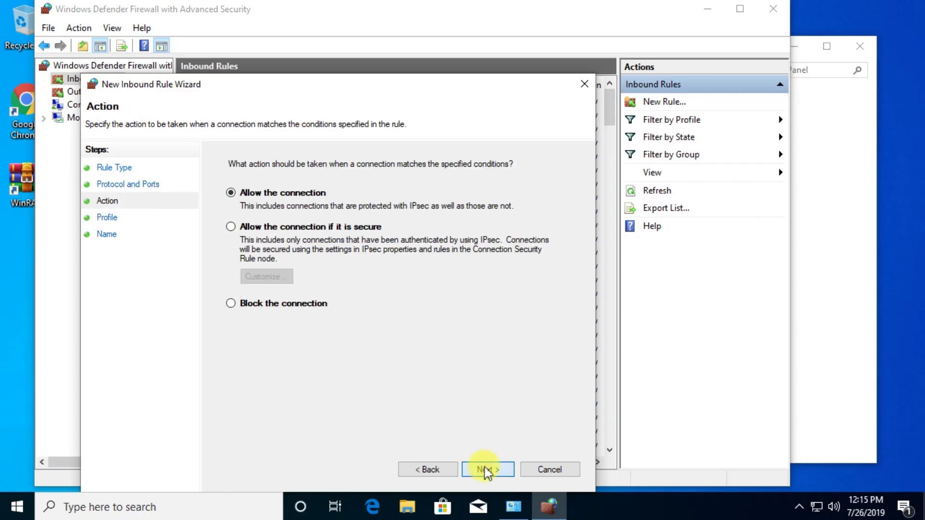
click(487, 471)
click(484, 470)
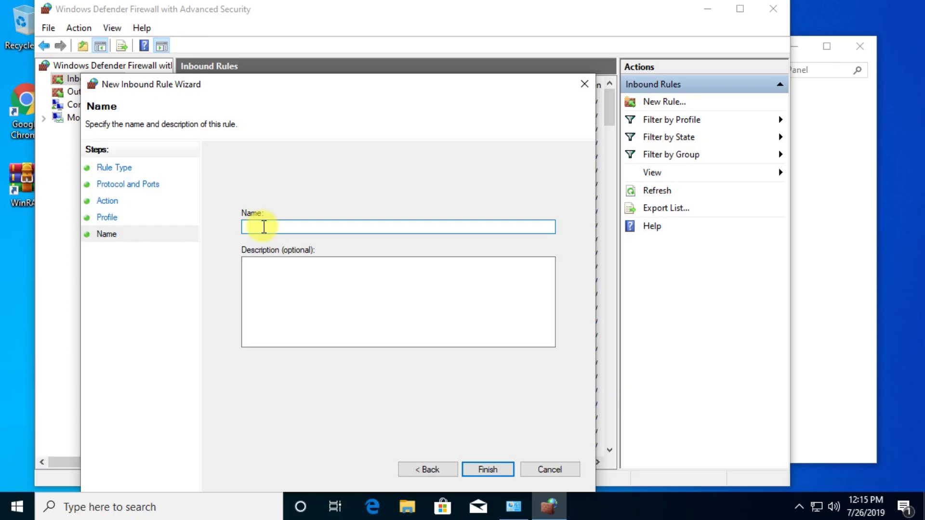
text(UE4)
click(486, 468)
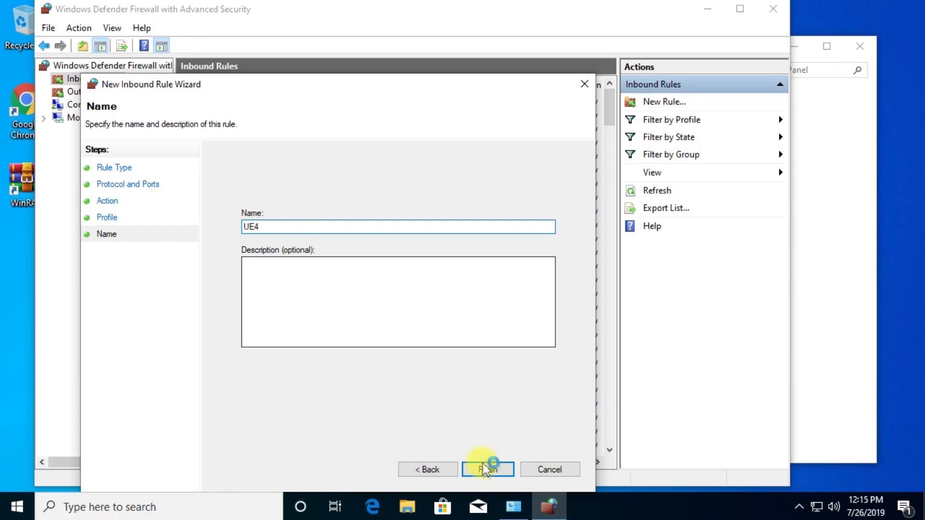